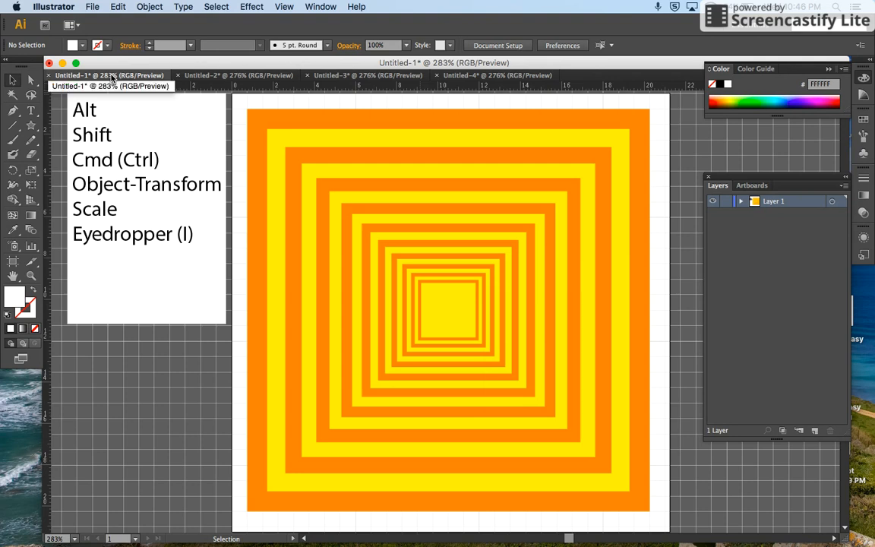
Step: View the finished concentric-square designs in Untitled-2 and Untitled-3, and bring up the Untitled-4 document
{"action": "left_click", "coordinate": [220, 76]}
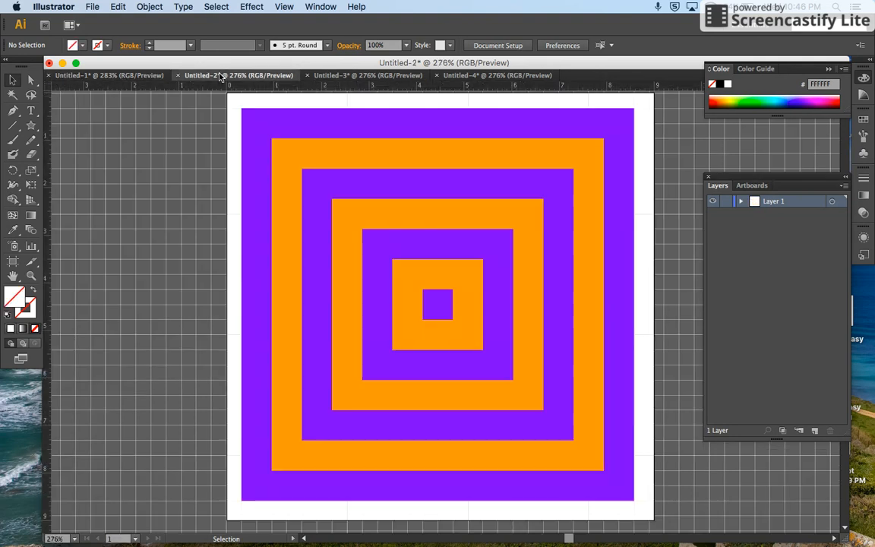
{"action": "left_click", "coordinate": [340, 77]}
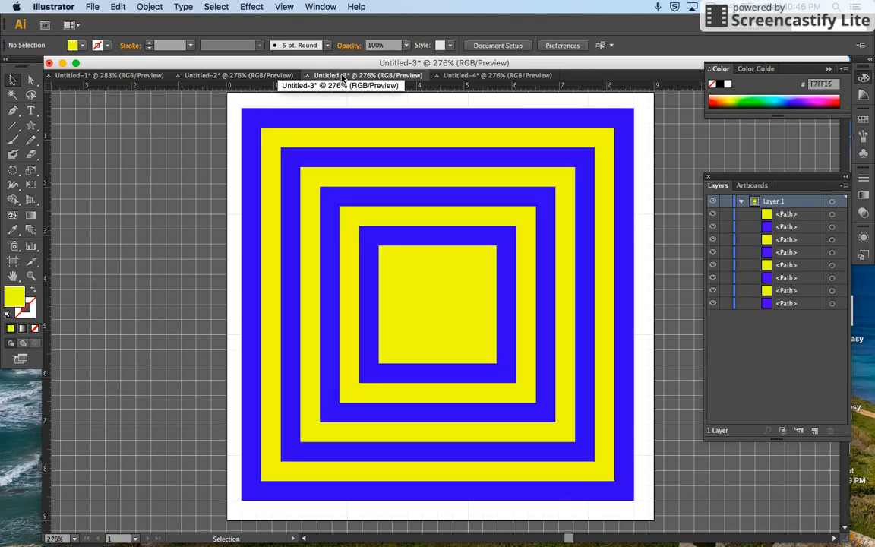
{"action": "left_click", "coordinate": [456, 76]}
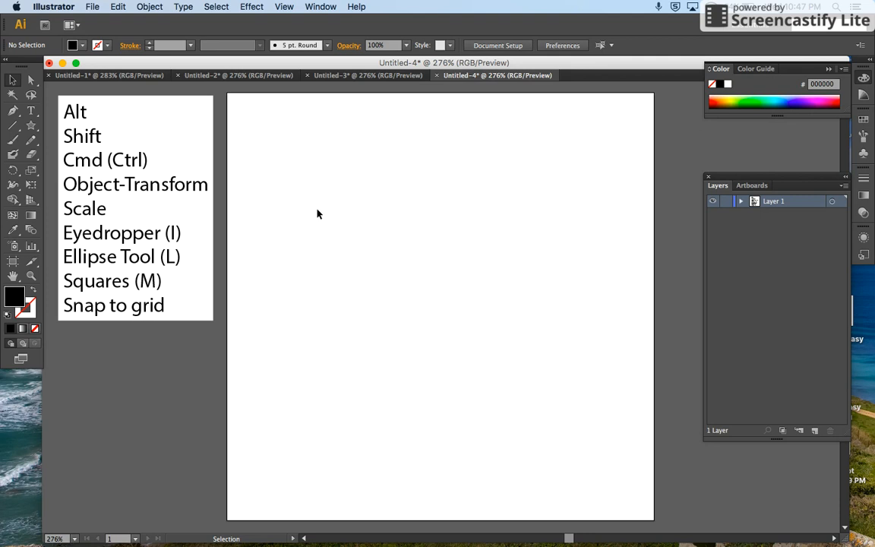
Step: Show the grid in the Untitled-4 document and turn on Snap to Grid
{"action": "key", "text": "a"}
{"action": "key", "text": "super+apostrophe"}
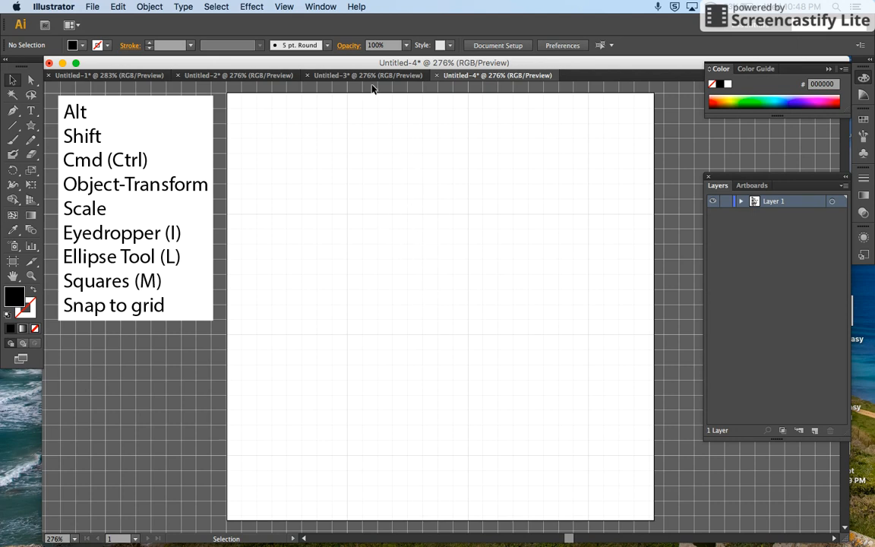
{"action": "left_click", "coordinate": [285, 7]}
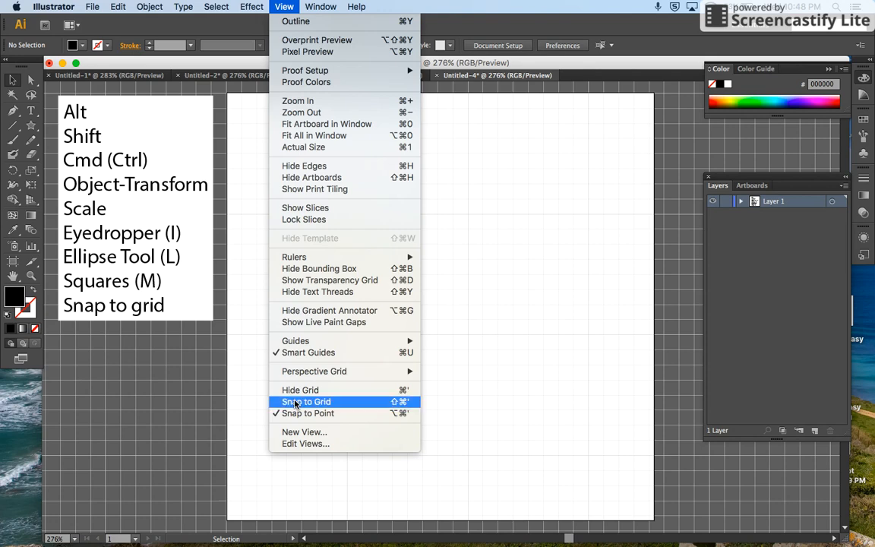
{"action": "left_click", "coordinate": [295, 404]}
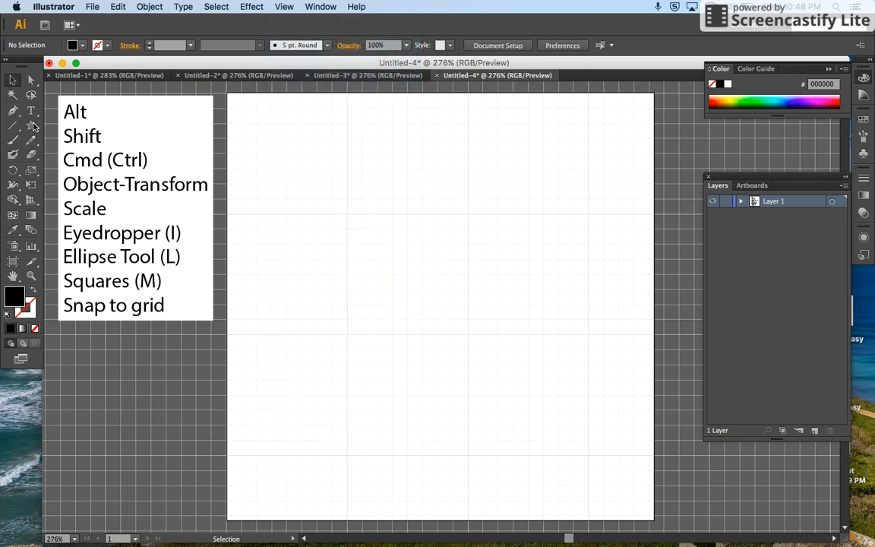
Step: Draw a black test square from the artboard's centre, check its upper-left corner against the grid and delete it
{"action": "left_click_drag", "start_coordinate": [33, 126], "coordinate": [84, 124]}
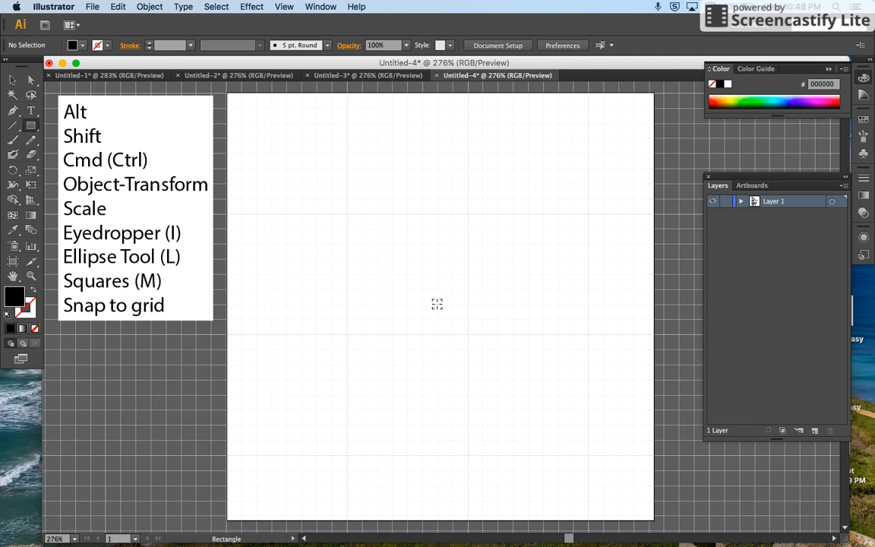
{"action": "left_click_drag", "start_coordinate": [437, 304], "coordinate": [524, 422]}
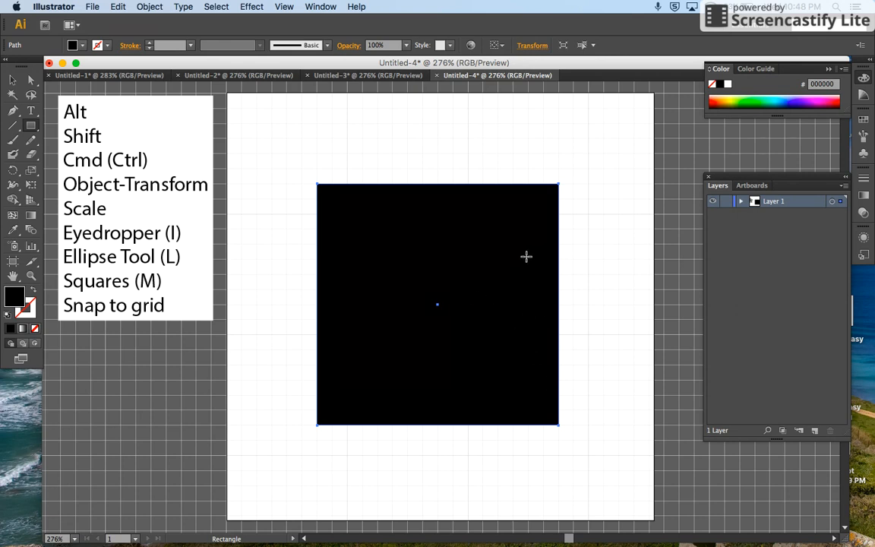
{"action": "key", "text": "z"}
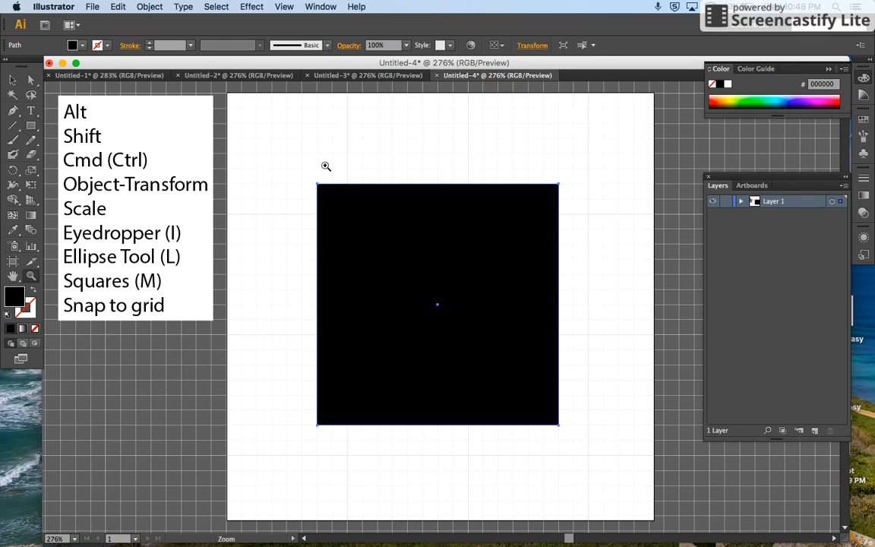
{"action": "left_click_drag", "start_coordinate": [289, 160], "coordinate": [412, 255]}
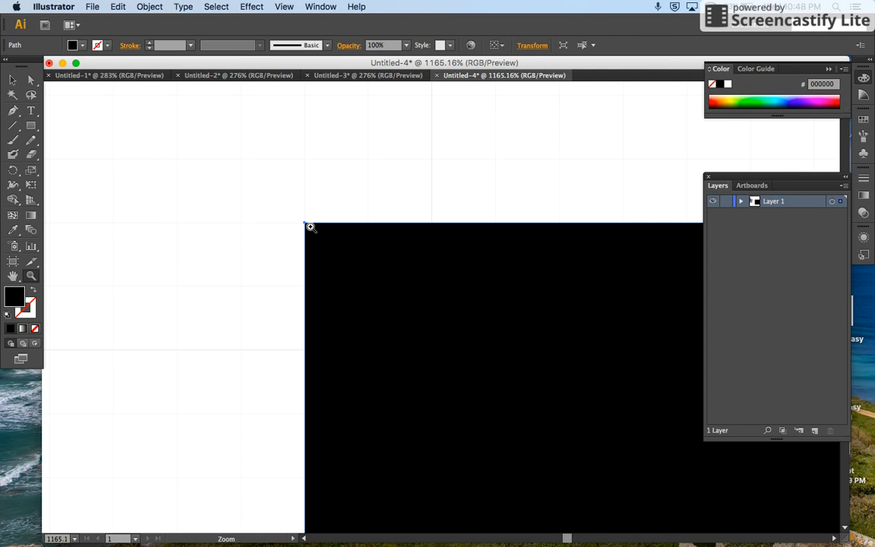
{"action": "key", "text": "super+0"}
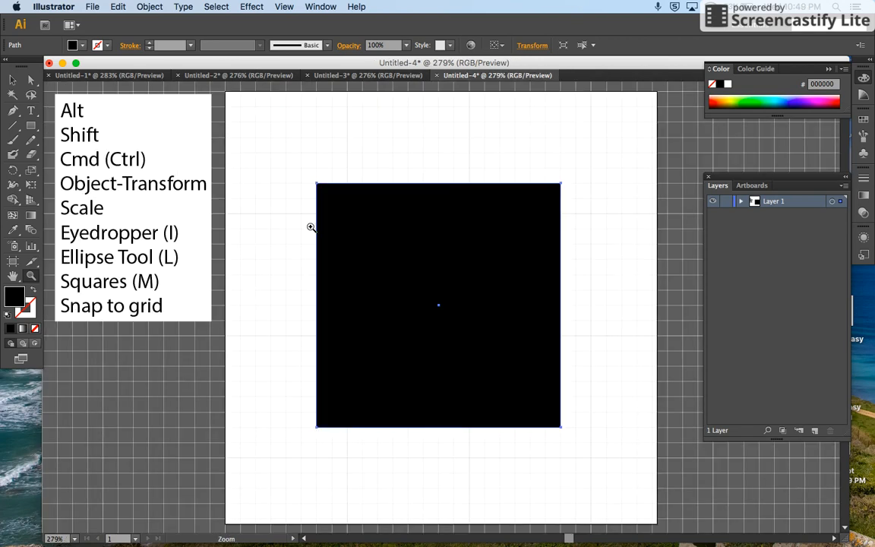
{"action": "key", "text": "Delete"}
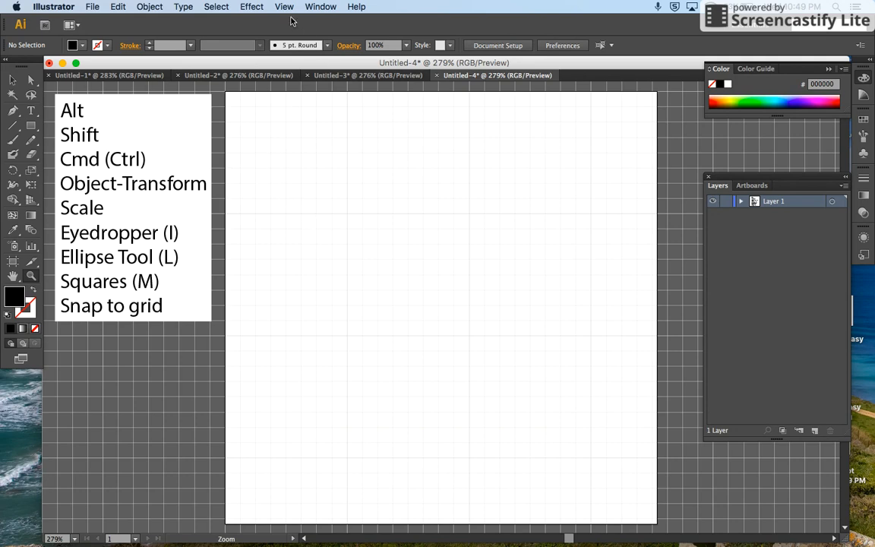
Step: Turn off Snap to Grid and draw a black square from the artboard's centre to compare its upper-left corner with the grid
{"action": "left_click", "coordinate": [284, 6]}
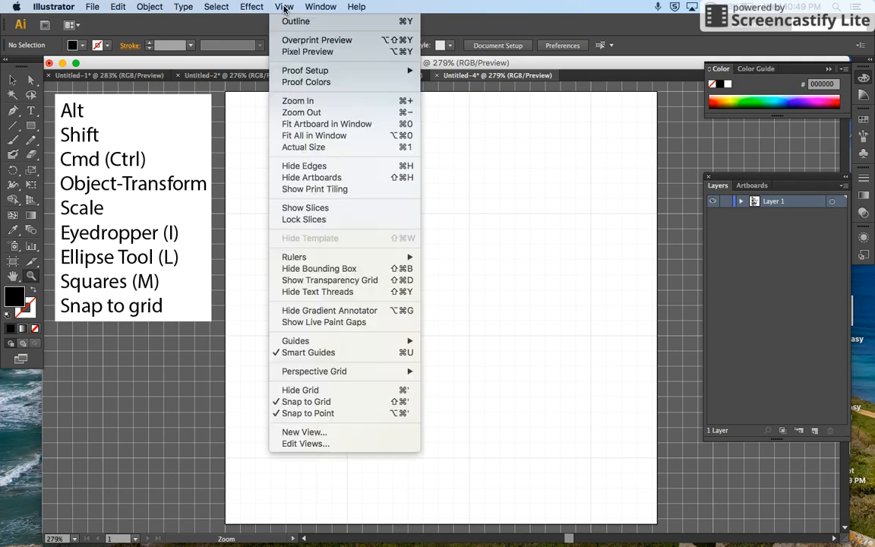
{"action": "left_click", "coordinate": [316, 401]}
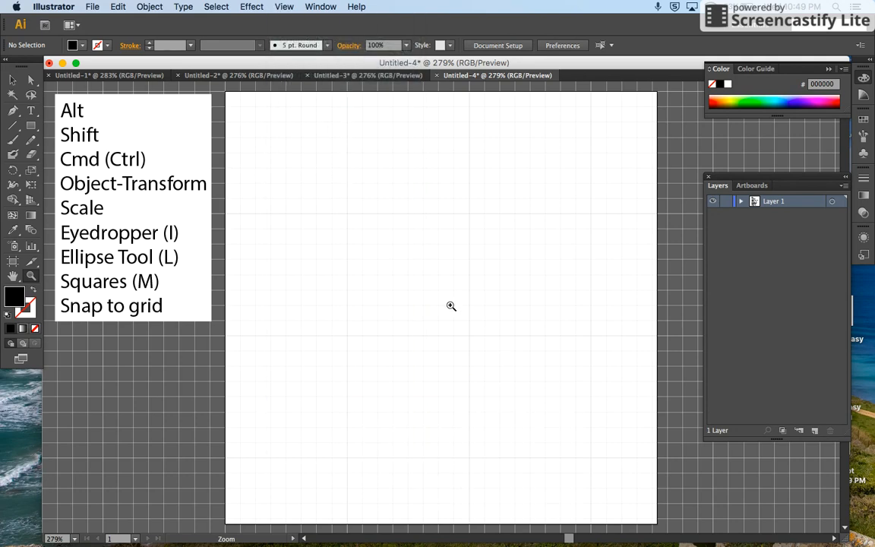
{"action": "key", "text": "m"}
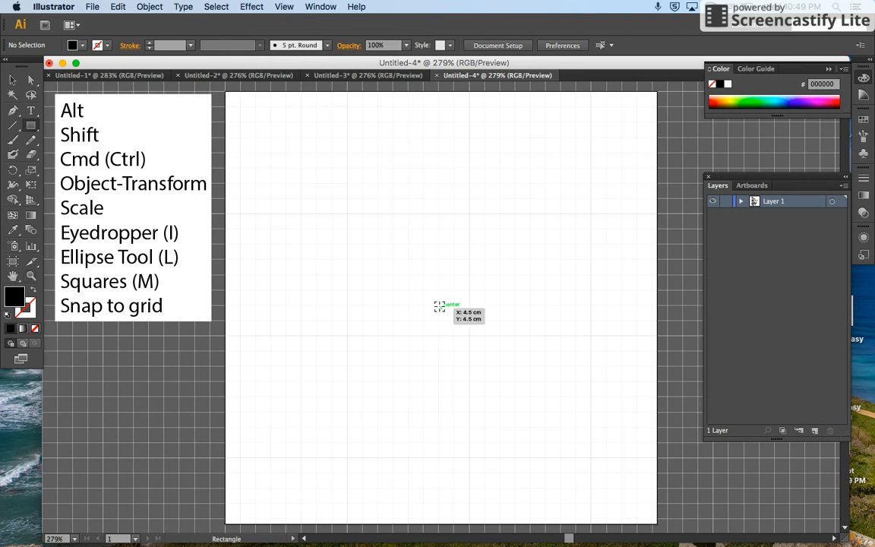
{"action": "left_click_drag", "start_coordinate": [439, 308], "coordinate": [514, 426]}
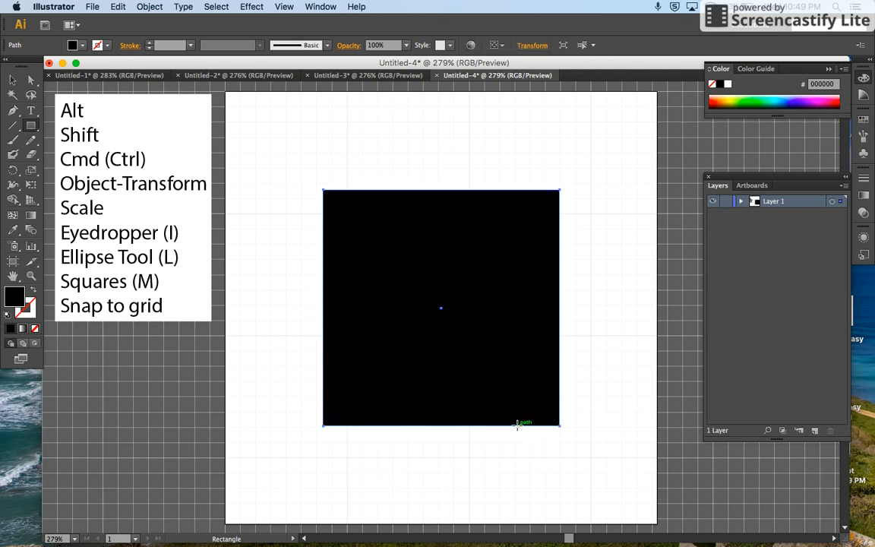
{"action": "key", "text": "z"}
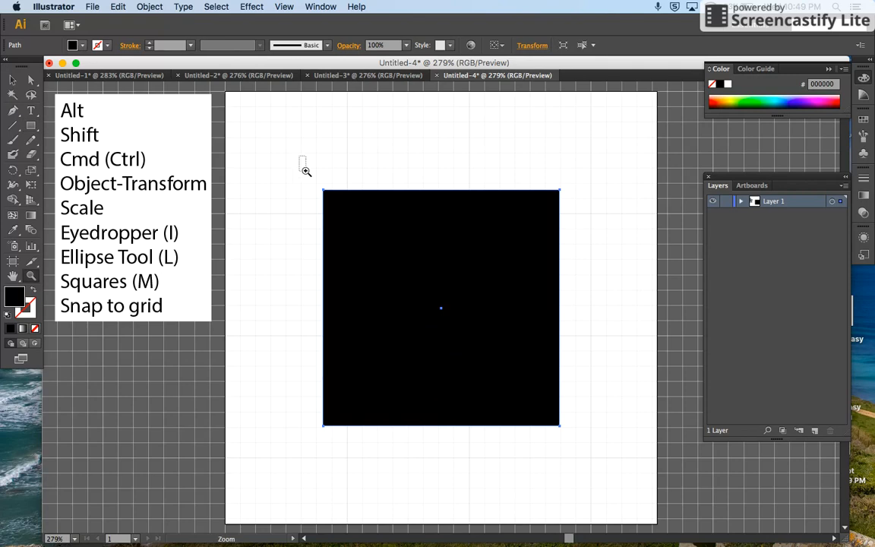
{"action": "left_click_drag", "start_coordinate": [304, 167], "coordinate": [408, 273]}
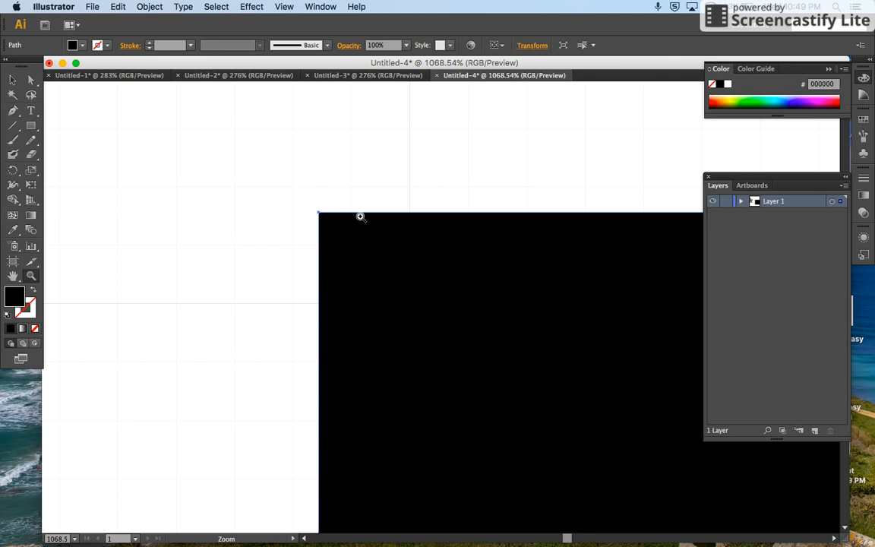
{"action": "key", "text": "v"}
{"action": "key", "text": "super+0"}
{"action": "key", "text": "z"}
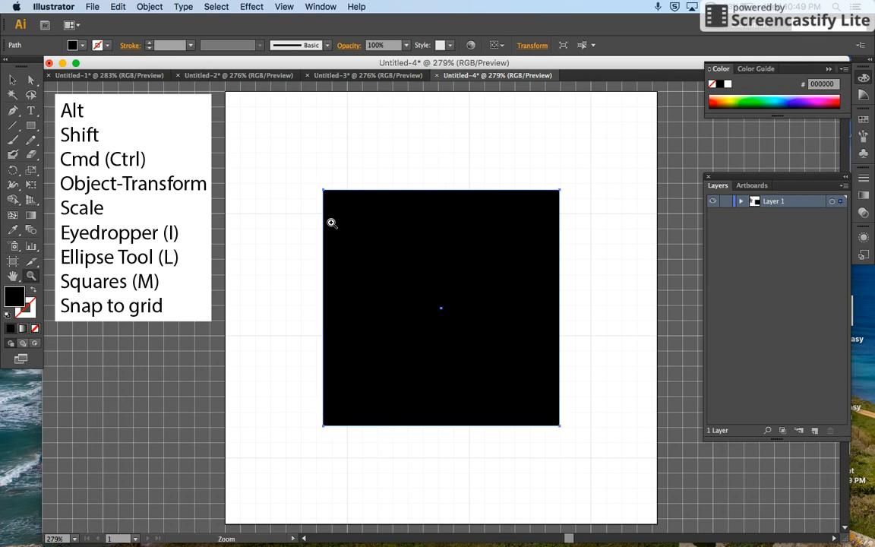
Step: Delete the black test square and turn Snap to Grid on again
{"action": "key", "text": "Delete"}
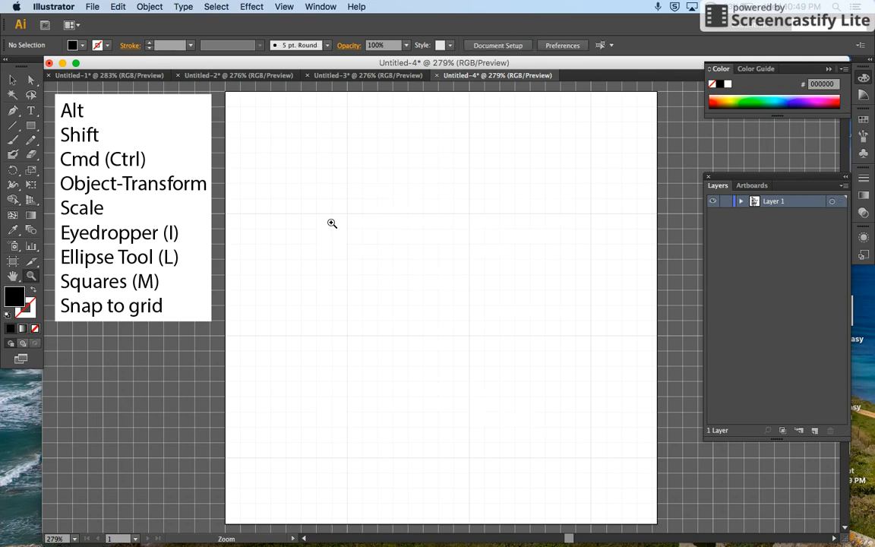
{"action": "left_click", "coordinate": [284, 7]}
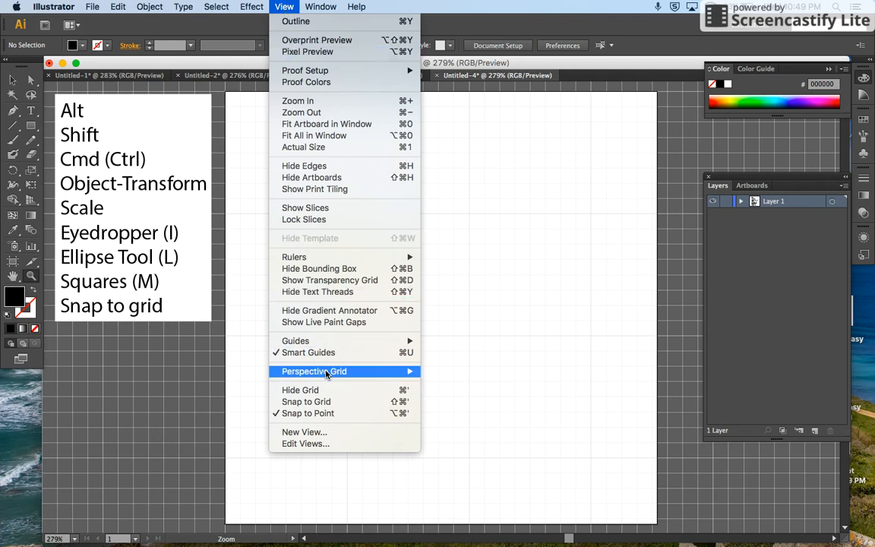
{"action": "left_click", "coordinate": [326, 404]}
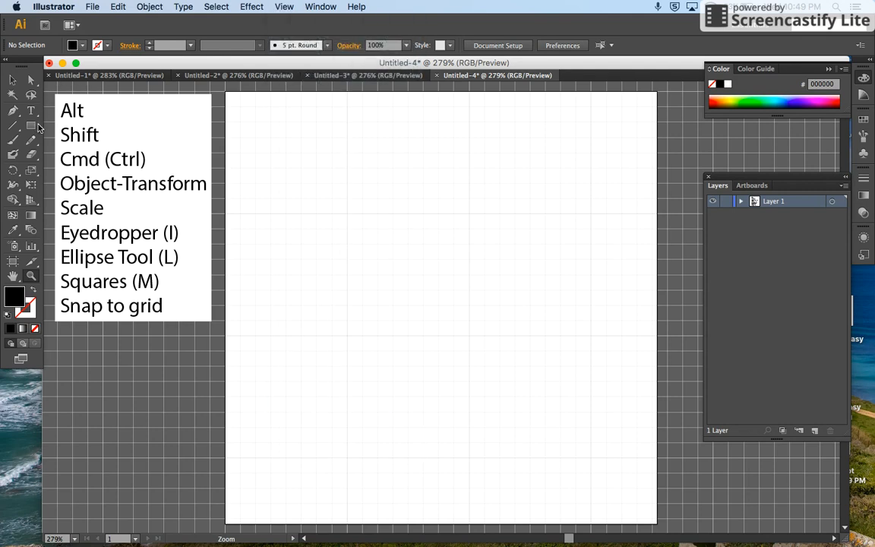
Step: Set the fill to magenta A90080 and draw a large square outward from near the artboard's centre
{"action": "left_click", "coordinate": [820, 104]}
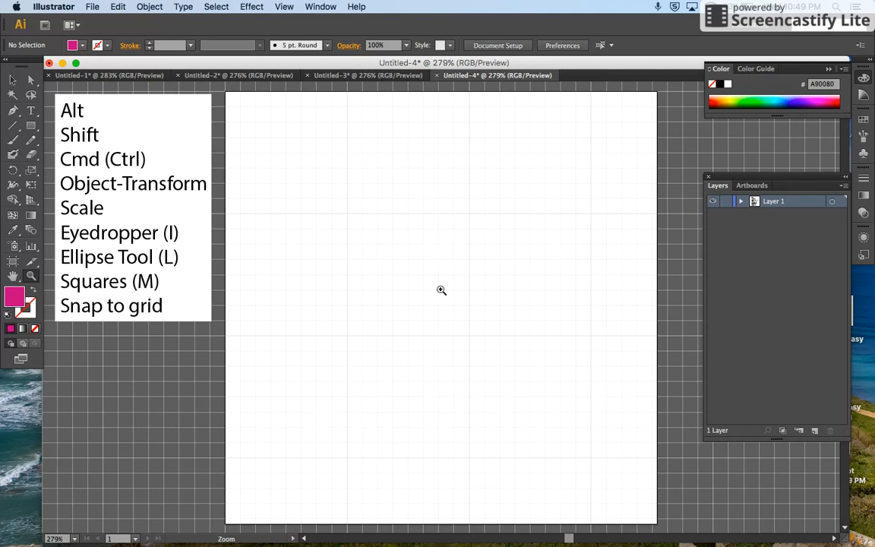
{"action": "key", "text": "m"}
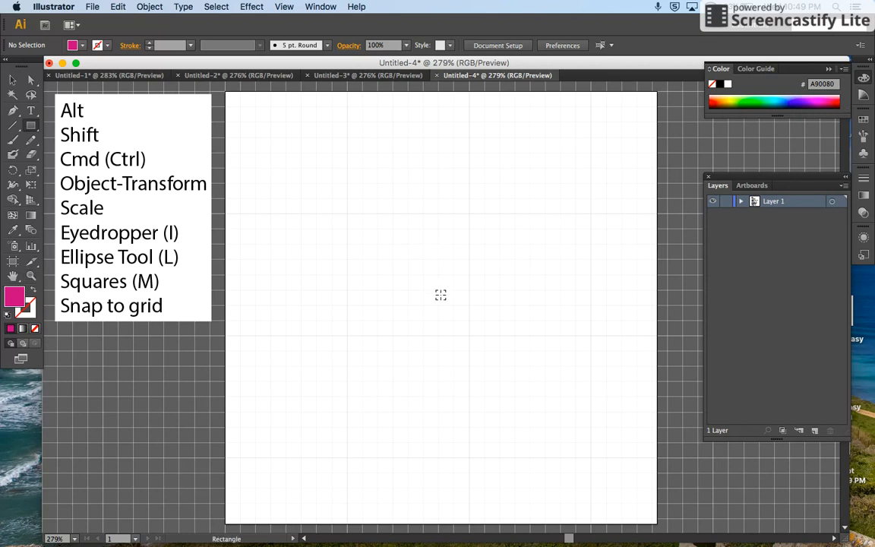
{"action": "left_click_drag", "start_coordinate": [438, 290], "coordinate": [554, 471]}
Step: Align the magenta square to the grid and enlarge it from its upper-left corner to about one grid cell inside the artboard edges
{"action": "left_click", "coordinate": [13, 79]}
{"action": "left_click_drag", "start_coordinate": [438, 266], "coordinate": [456, 298]}
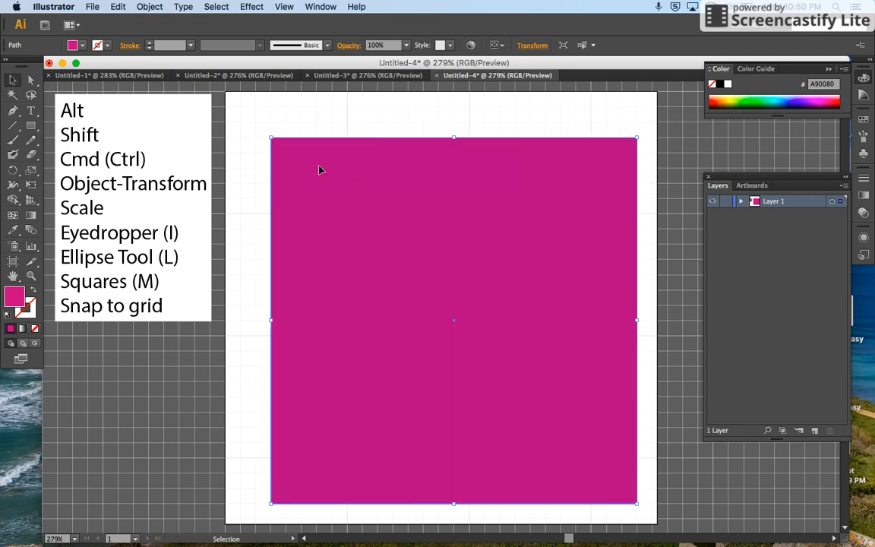
{"action": "left_click_drag", "start_coordinate": [268, 131], "coordinate": [240, 107]}
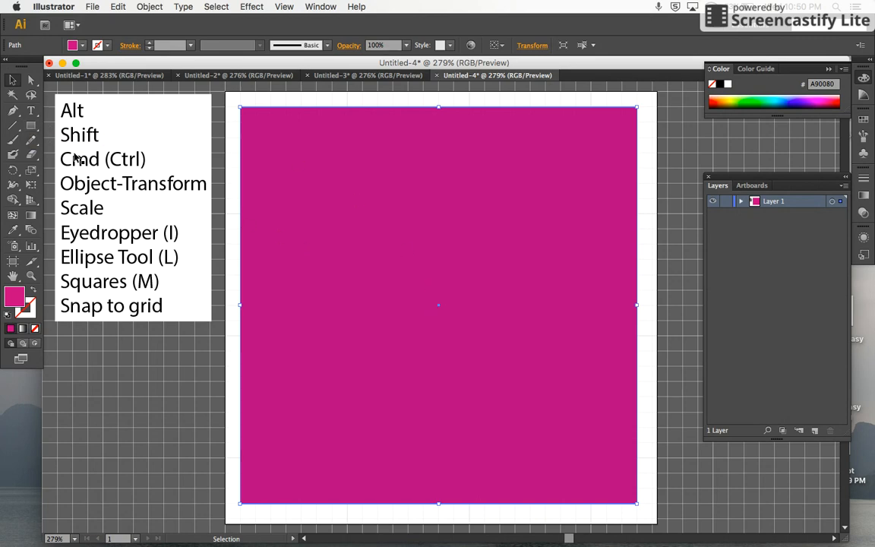
Step: Draw a second square from the magenta square's centre, two grid cells inside its edges, and fill it with cyan 6AECFF
{"action": "left_click", "coordinate": [31, 126]}
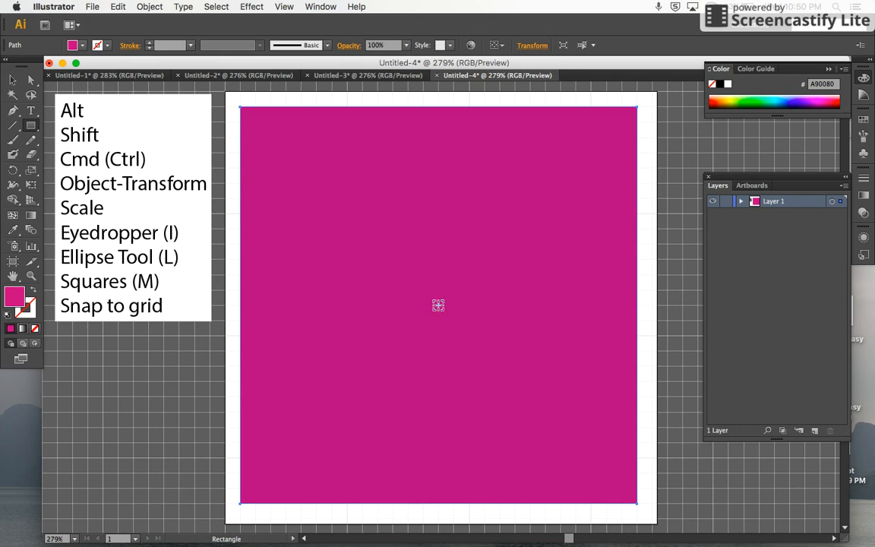
{"action": "left_click_drag", "start_coordinate": [438, 305], "coordinate": [559, 495]}
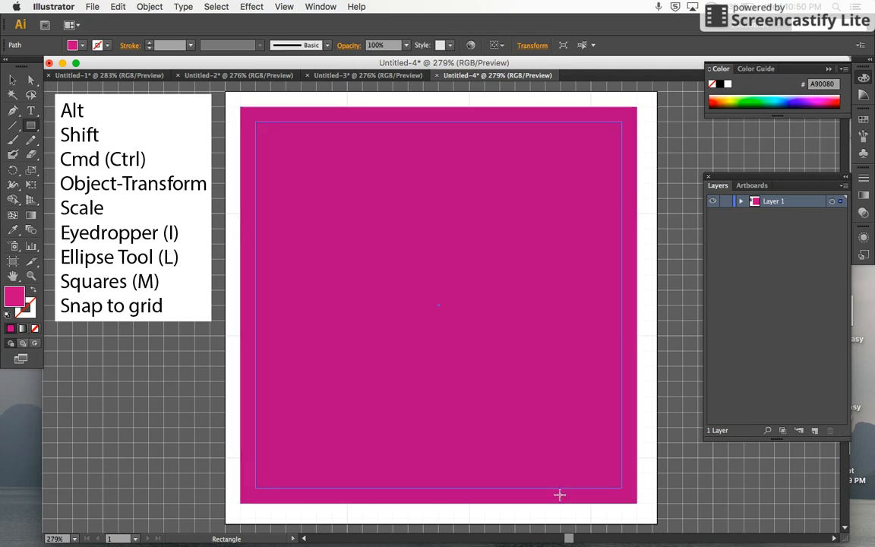
{"action": "left_click_drag", "start_coordinate": [560, 494], "coordinate": [550, 476]}
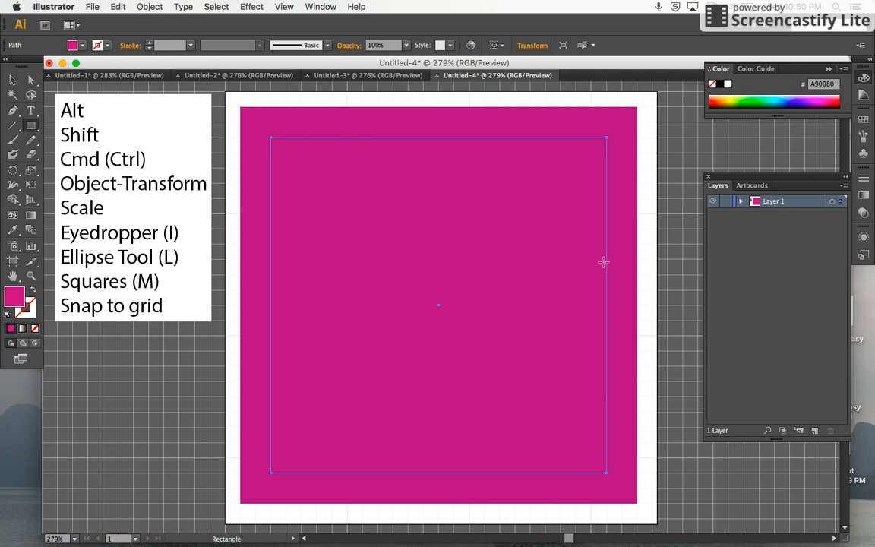
{"action": "left_click", "coordinate": [775, 100]}
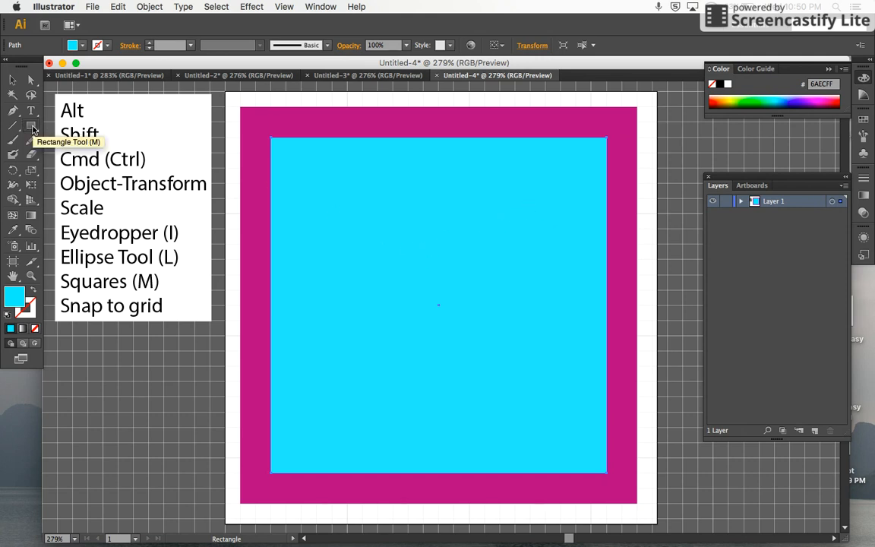
Step: Draw a third square from the centre, two grid cells inside the cyan one, and copy the outer square's magenta fill onto it
{"action": "left_click", "coordinate": [31, 126]}
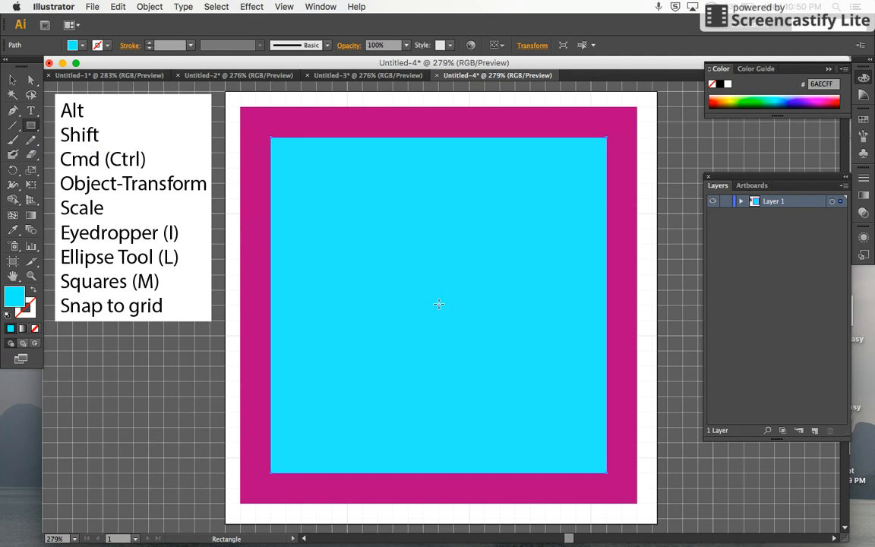
{"action": "left_click_drag", "start_coordinate": [438, 303], "coordinate": [525, 442]}
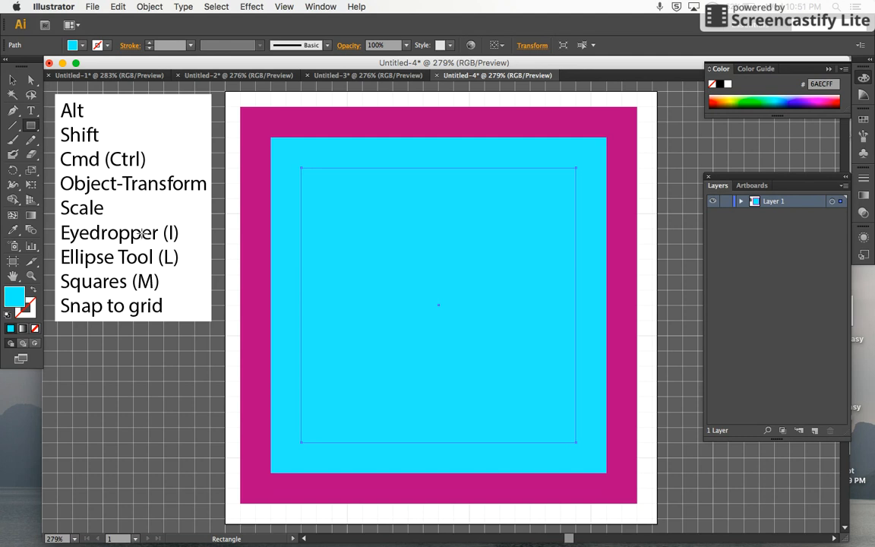
{"action": "key", "text": "i"}
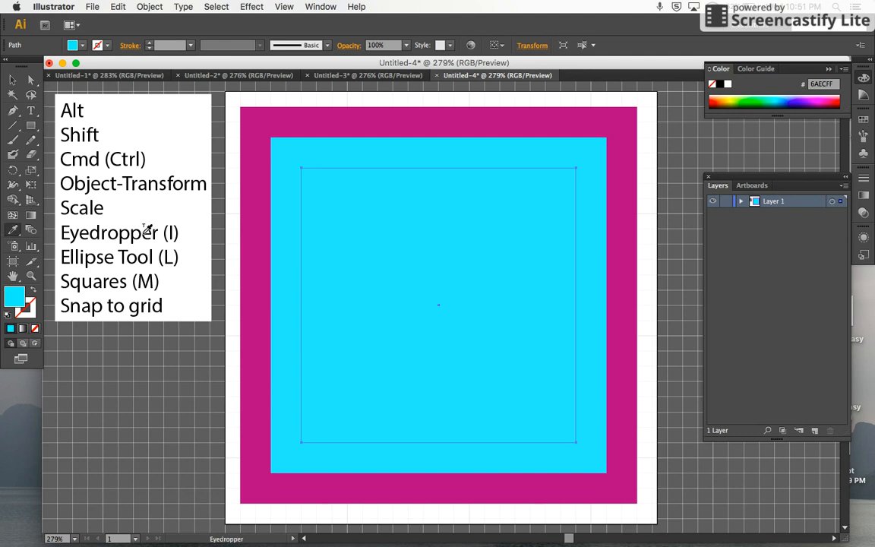
{"action": "left_click", "coordinate": [260, 243]}
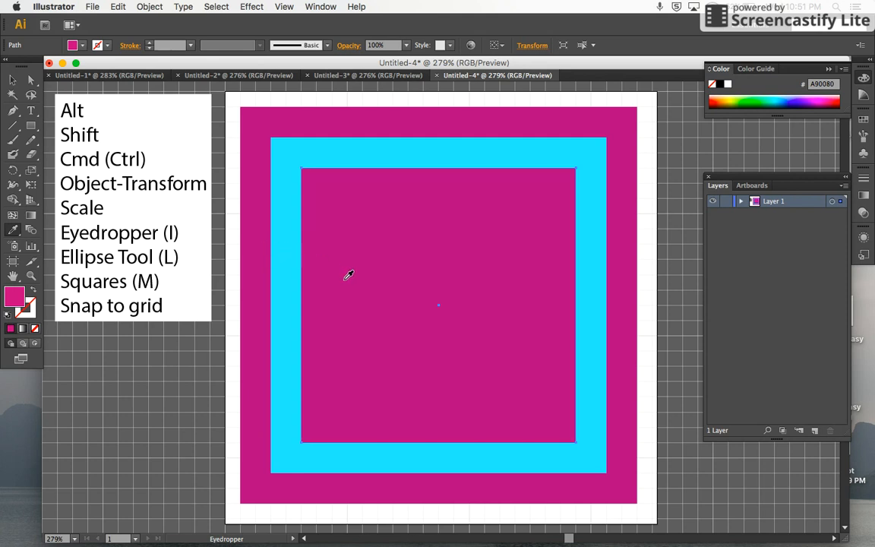
Step: Draw a fourth square from the centre, two grid cells inside the inner magenta square, and copy the cyan square's fill onto it
{"action": "key", "text": "m"}
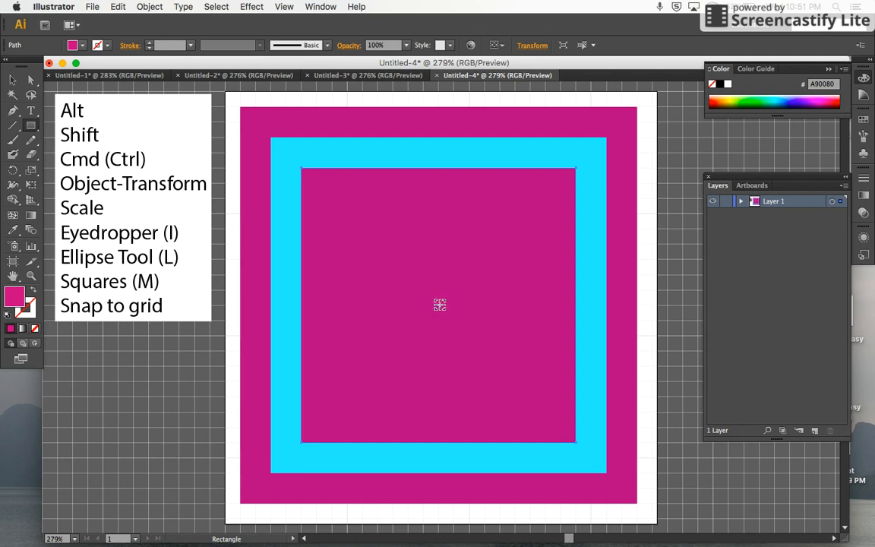
{"action": "mouse_move", "coordinate": [438, 304]}
{"action": "left_mouse_down"}
{"action": "mouse_move", "coordinate": [467, 363]}
{"action": "mouse_move", "coordinate": [508, 411]}
{"action": "left_mouse_up"}
{"action": "key", "text": "i"}
{"action": "left_click", "coordinate": [424, 148]}
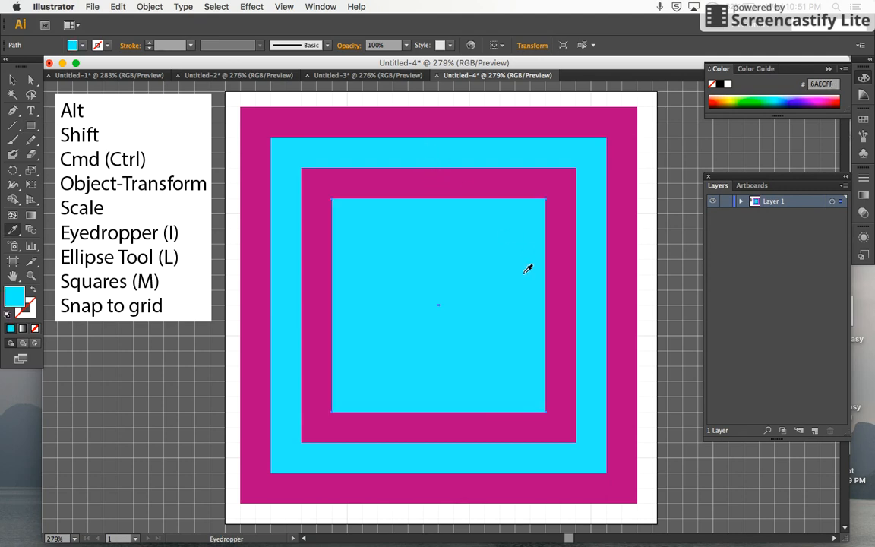
Step: Draw a fifth square from the centre, two grid cells inside the inner cyan square, and sample magenta A90080 for its fill
{"action": "key", "text": "m"}
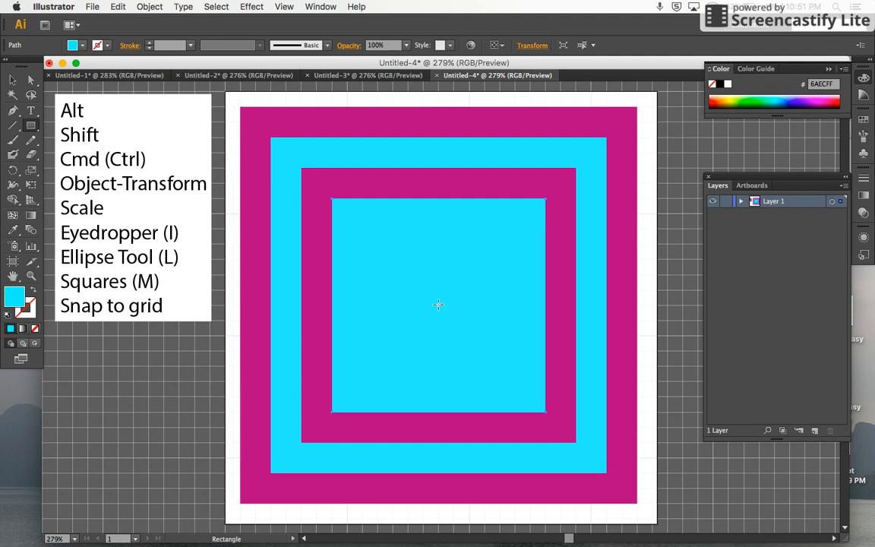
{"action": "left_click_drag", "start_coordinate": [438, 304], "coordinate": [498, 379]}
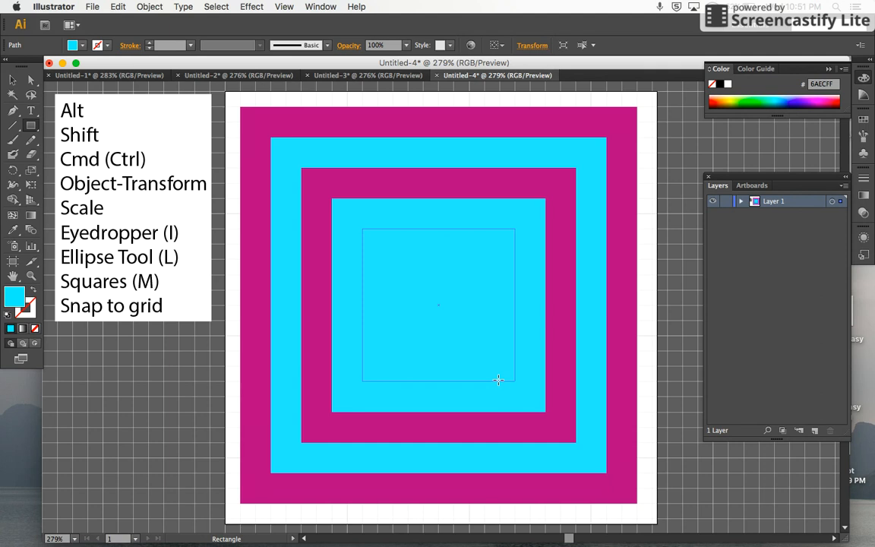
{"action": "key", "text": "i"}
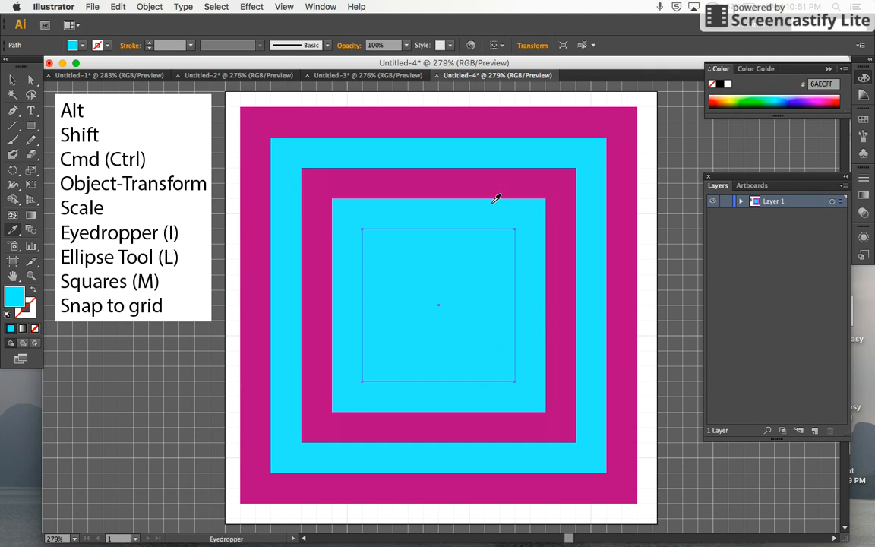
{"action": "left_click", "coordinate": [466, 178]}
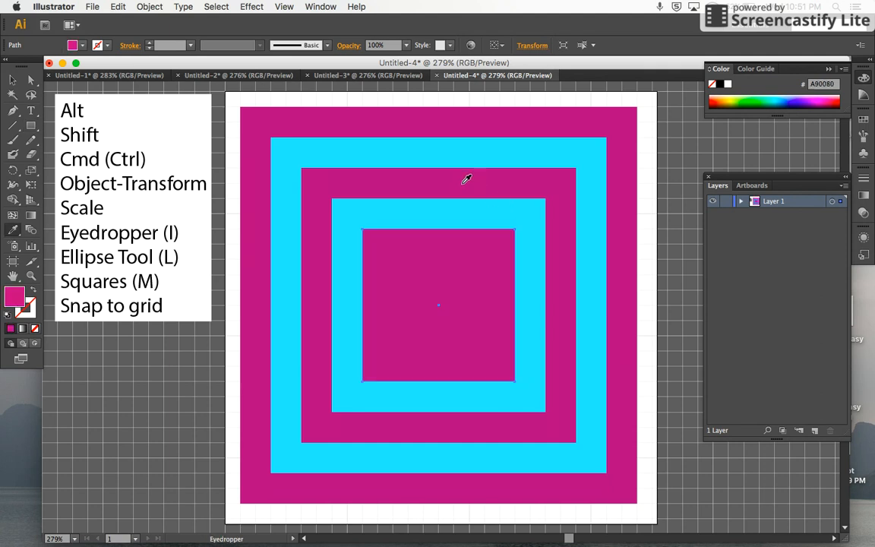
Step: Draw a sixth square from the centre, two grid cells inside the smallest magenta square, and sample cyan 6AECFF for its fill
{"action": "key", "text": "m"}
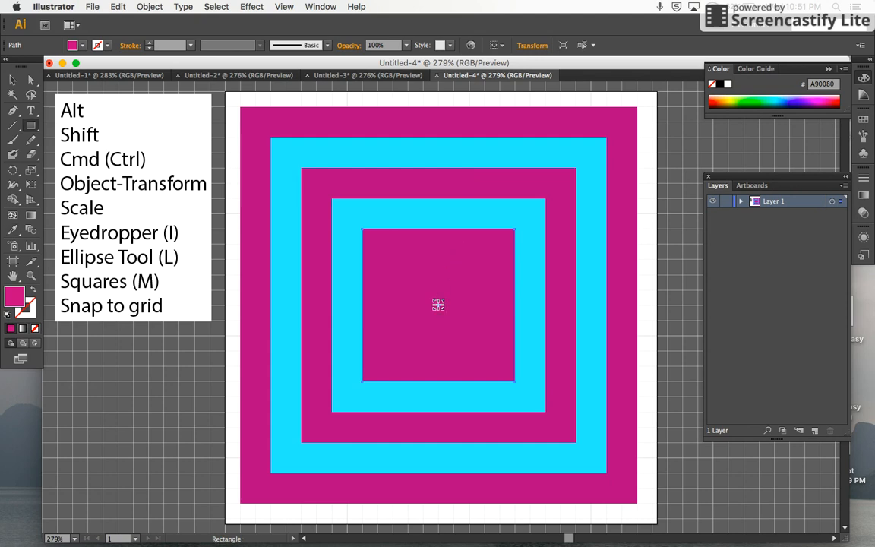
{"action": "left_click_drag", "start_coordinate": [439, 305], "coordinate": [485, 350]}
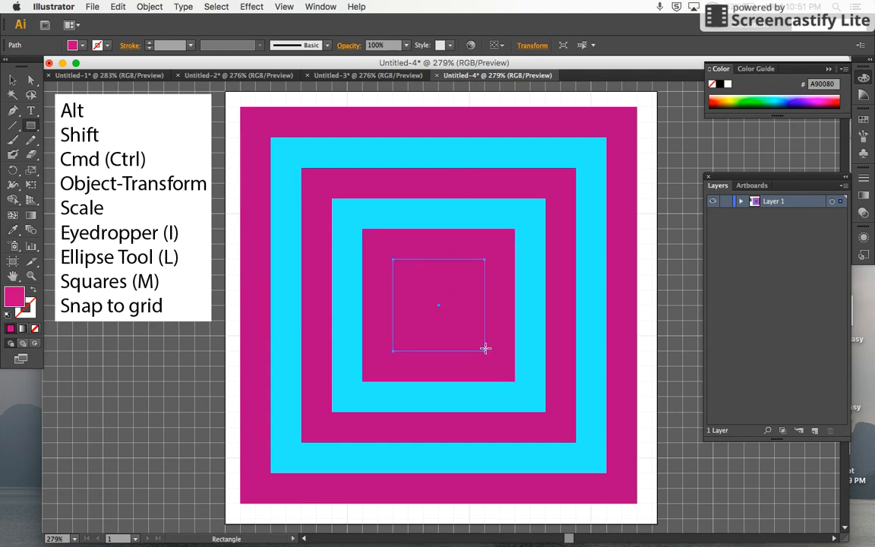
{"action": "key", "text": "i"}
{"action": "left_click", "coordinate": [465, 208]}
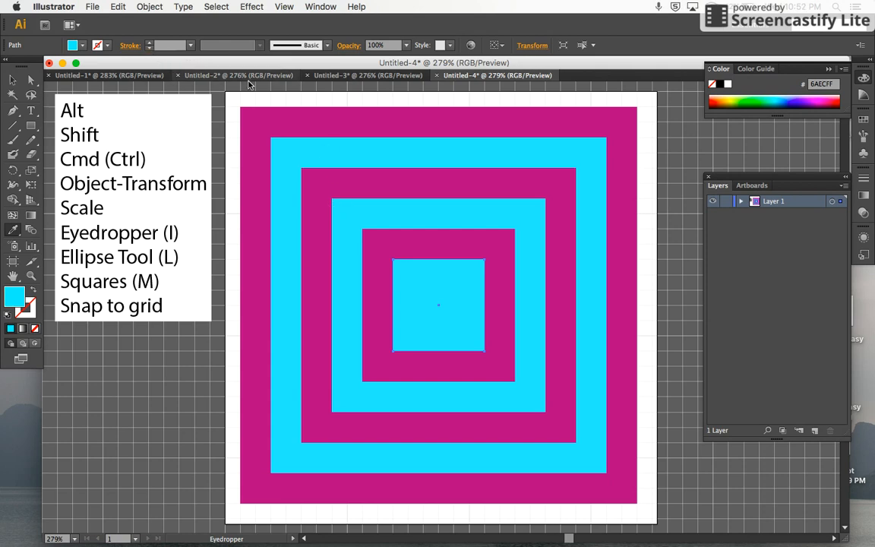
Step: Select all the concentric squares on the artboard and delete them
{"action": "key", "text": "a"}
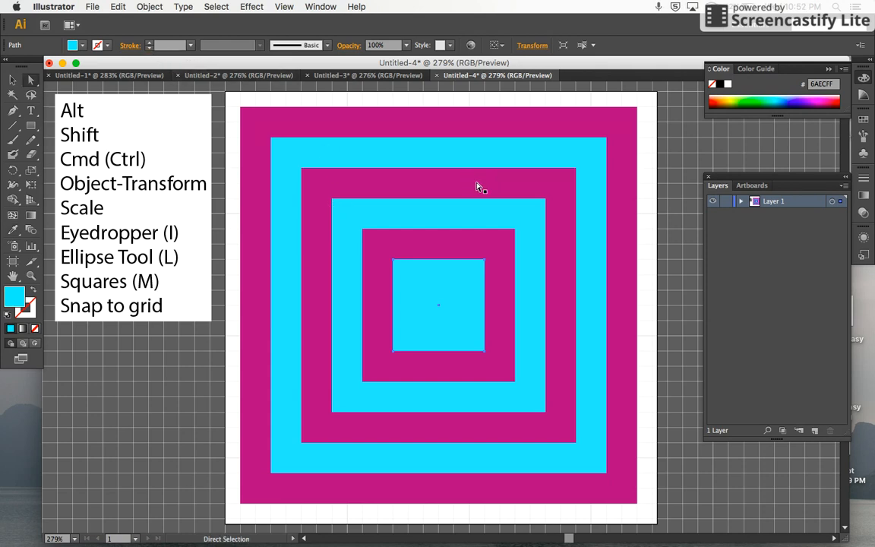
{"action": "key", "text": "v"}
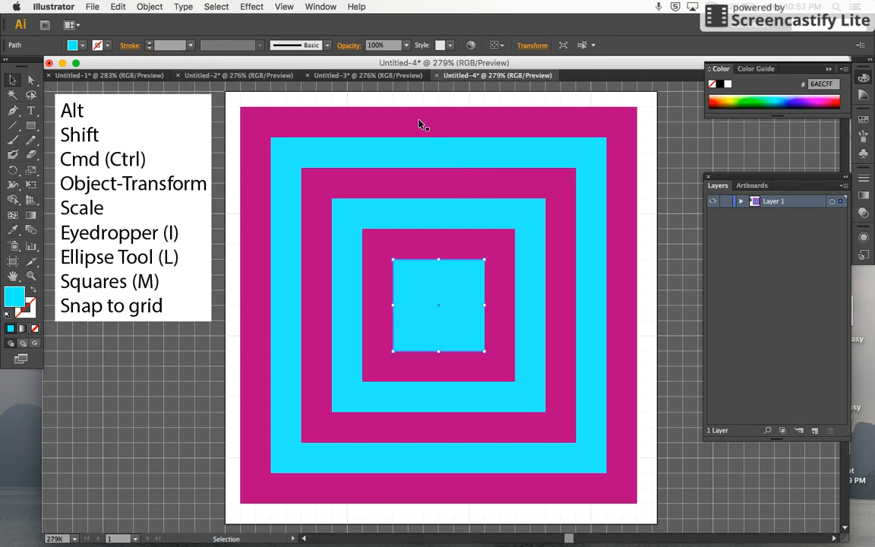
{"action": "left_click_drag", "start_coordinate": [233, 96], "coordinate": [653, 507]}
{"action": "key", "text": "Delete"}
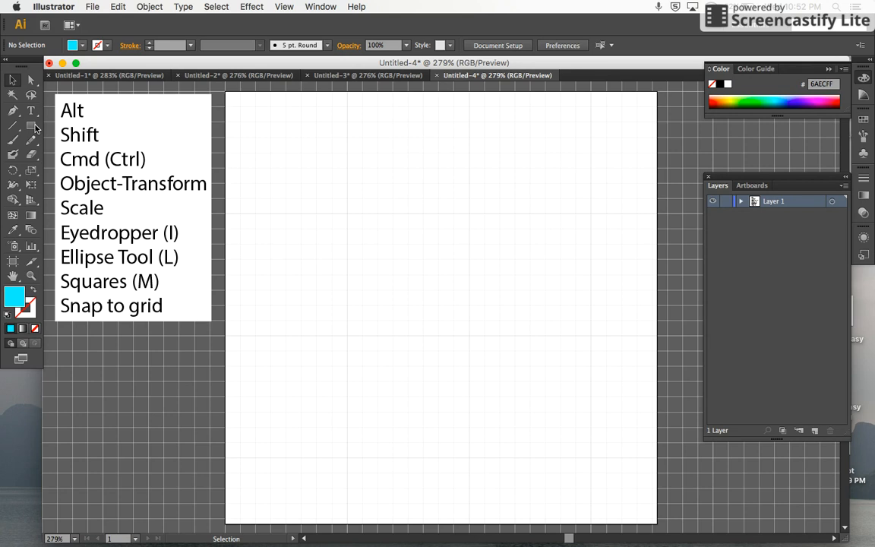
Step: Draw a large cyan circle from the artboard's centre and a second circle one grid cell inside it, filled with blue 0010FF
{"action": "key", "text": "l"}
{"action": "left_click_drag", "start_coordinate": [438, 304], "coordinate": [638, 483]}
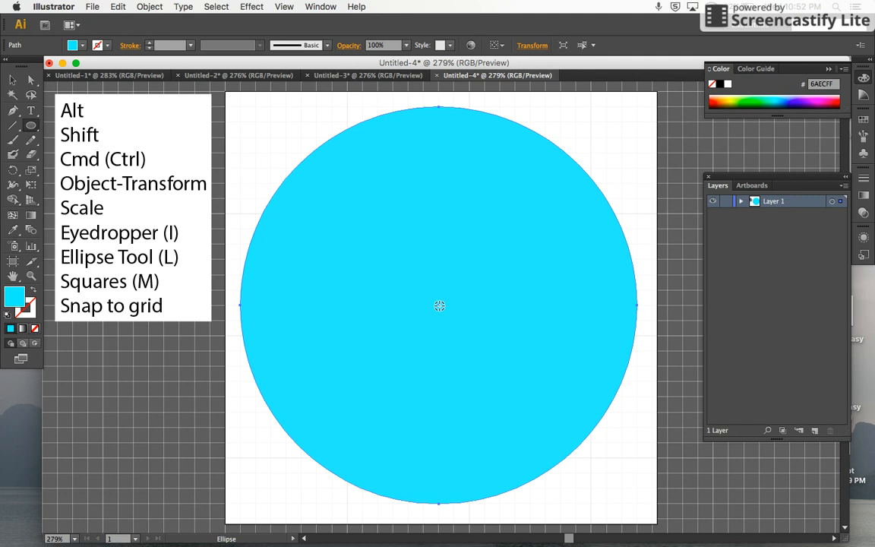
{"action": "mouse_move", "coordinate": [438, 305]}
{"action": "left_mouse_down"}
{"action": "mouse_move", "coordinate": [558, 454]}
{"action": "mouse_move", "coordinate": [595, 479]}
{"action": "left_mouse_up"}
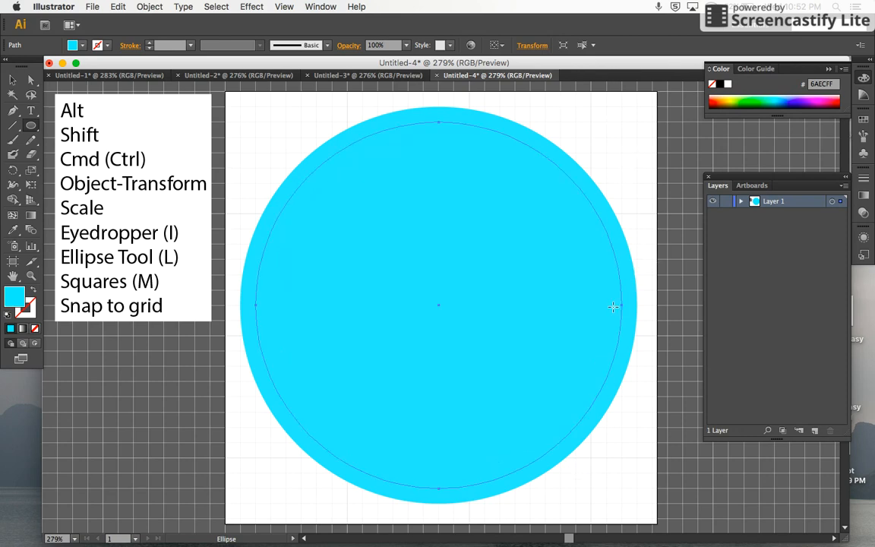
{"action": "left_click", "coordinate": [797, 97]}
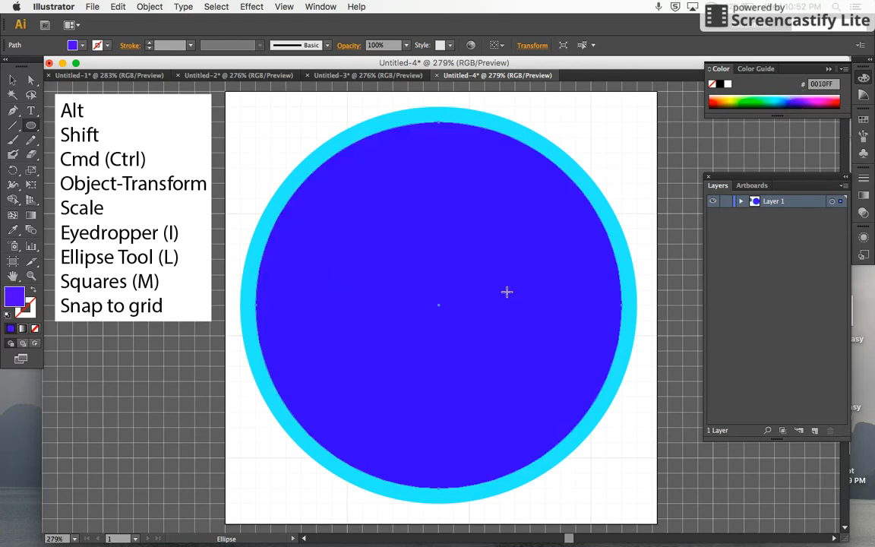
Step: Draw a third circle from the centre, one grid cell inside the blue one, and copy the outer circle's cyan fill onto it
{"action": "key", "text": "m"}
{"action": "key", "text": "l"}
{"action": "left_click_drag", "start_coordinate": [439, 304], "coordinate": [605, 475]}
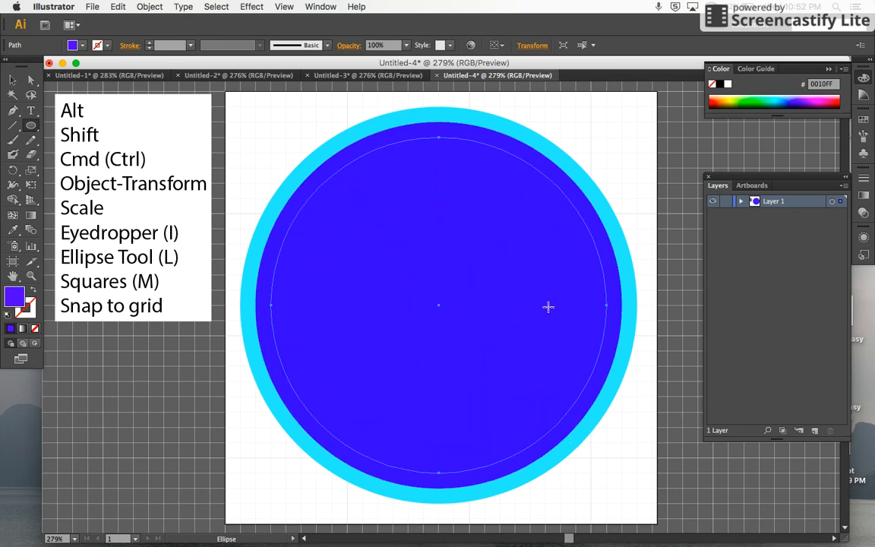
{"action": "key", "text": "i"}
{"action": "left_click", "coordinate": [585, 176]}
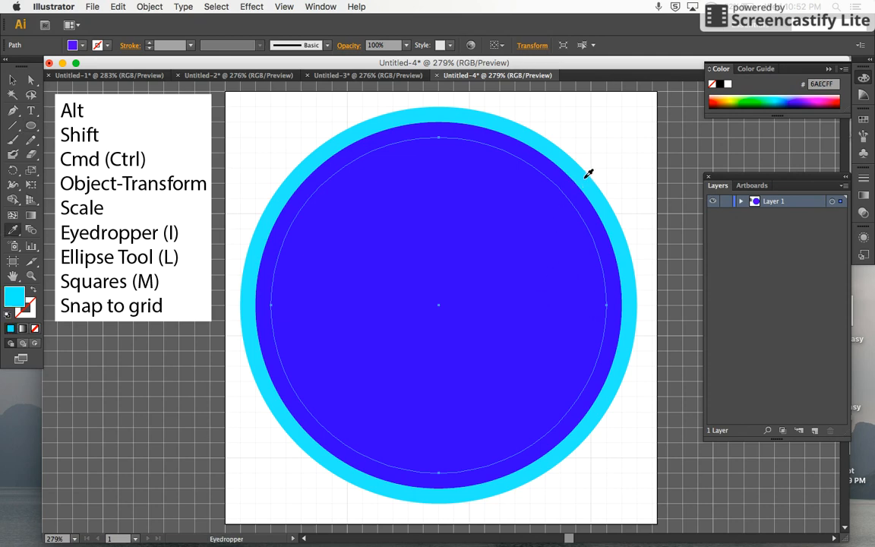
Step: Draw a fourth circle from the centre, one grid cell inside the inner cyan circle, and copy the blue ring's fill onto it
{"action": "key", "text": "l"}
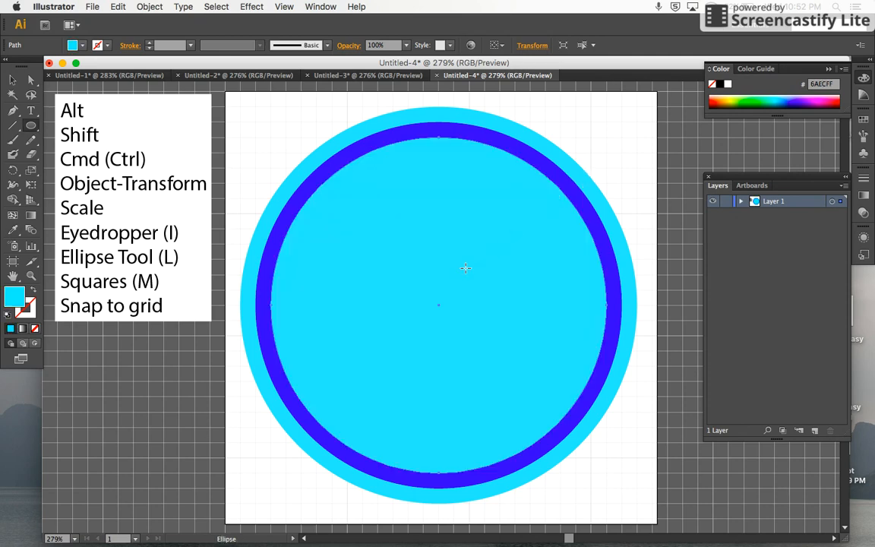
{"action": "left_click_drag", "start_coordinate": [438, 304], "coordinate": [568, 457]}
{"action": "key", "text": "i"}
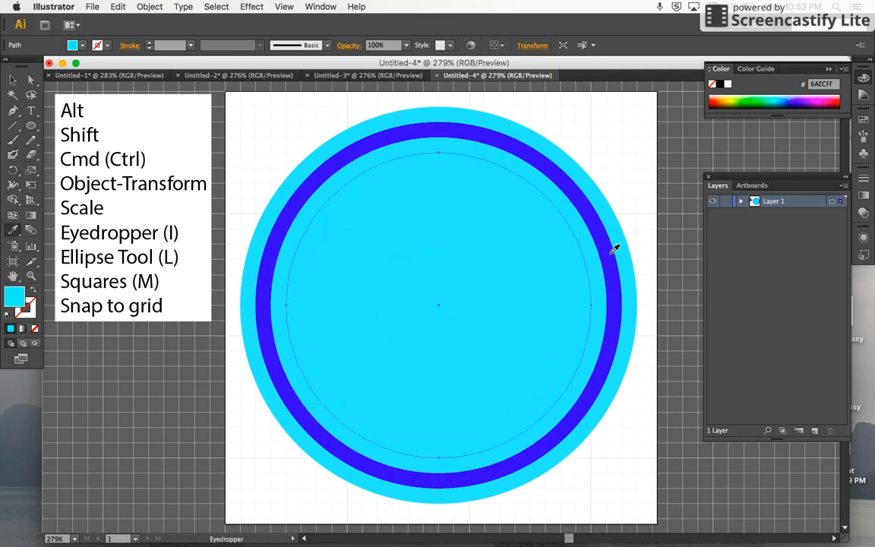
{"action": "left_click", "coordinate": [610, 253]}
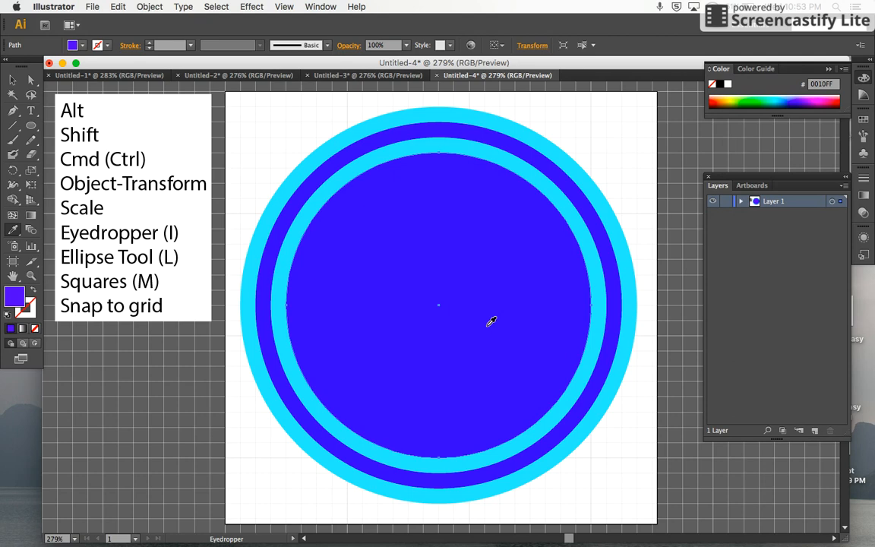
Step: Draw a fifth circle from the centre, one grid cell inside the inner blue circle, and fill it with the sampled cyan 6AECFF
{"action": "key", "text": "l"}
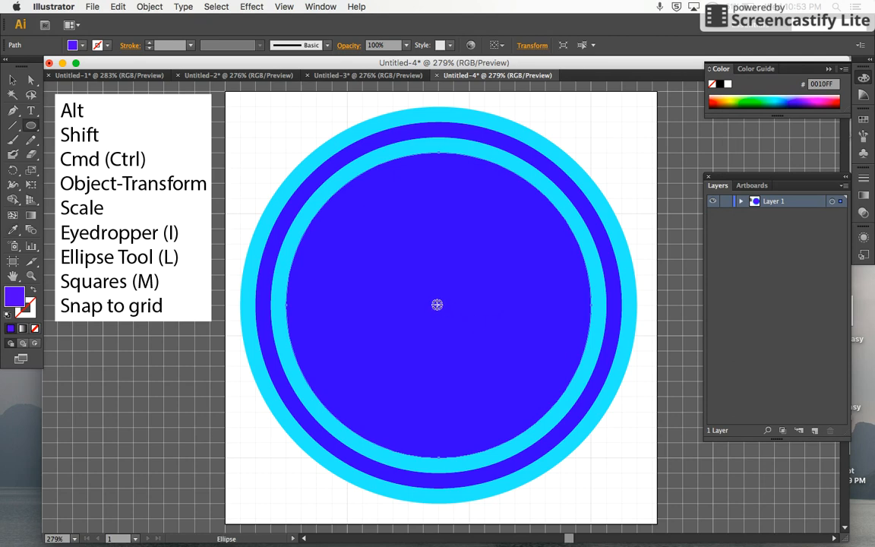
{"action": "left_click_drag", "start_coordinate": [438, 305], "coordinate": [550, 451]}
{"action": "key", "text": "v"}
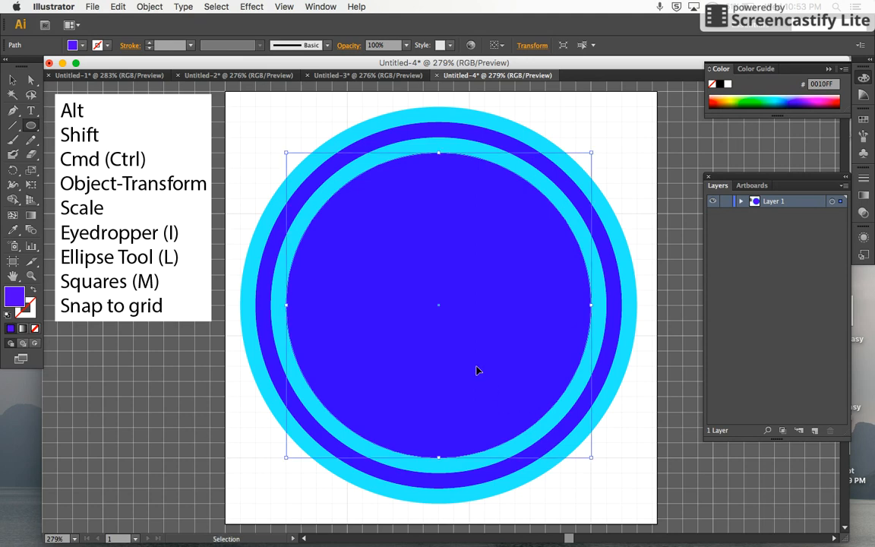
{"action": "key", "text": "l"}
{"action": "left_click_drag", "start_coordinate": [438, 305], "coordinate": [543, 445]}
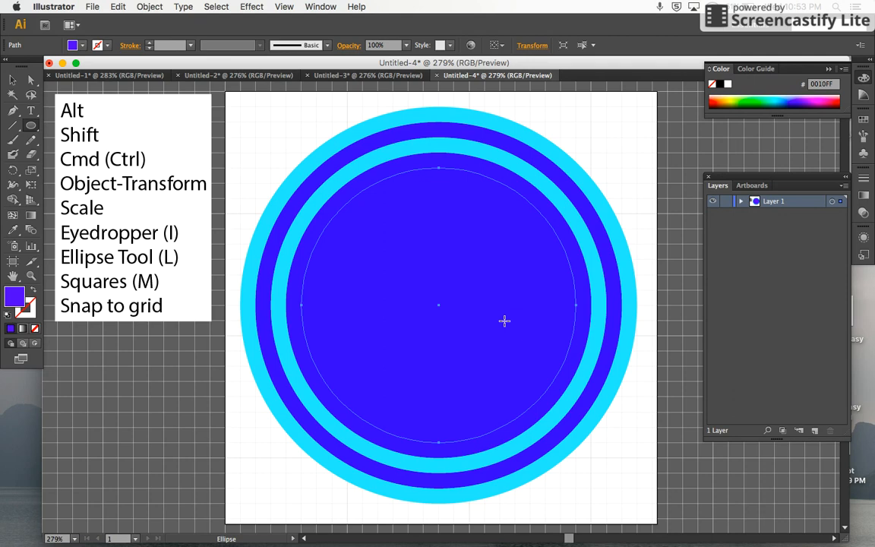
{"action": "key", "text": "i"}
{"action": "left_click", "coordinate": [498, 162]}
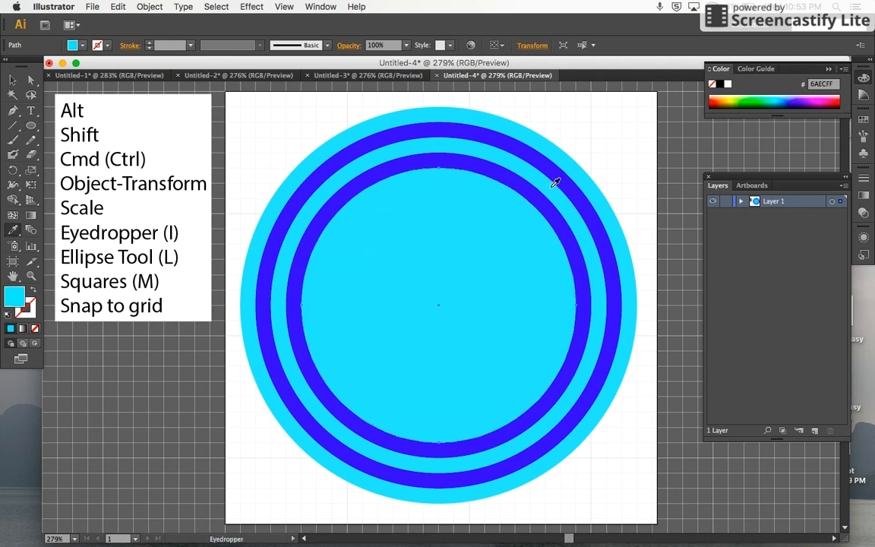